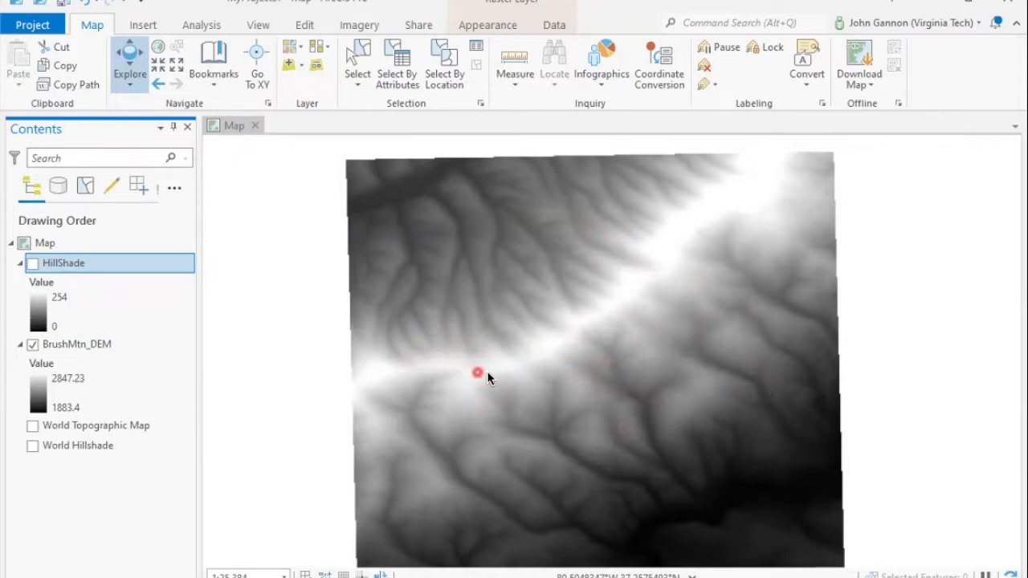
Toggle the hillshade on and off, then open the Slope tool with BrushMtn_DEM as input raster.
click(32, 266)
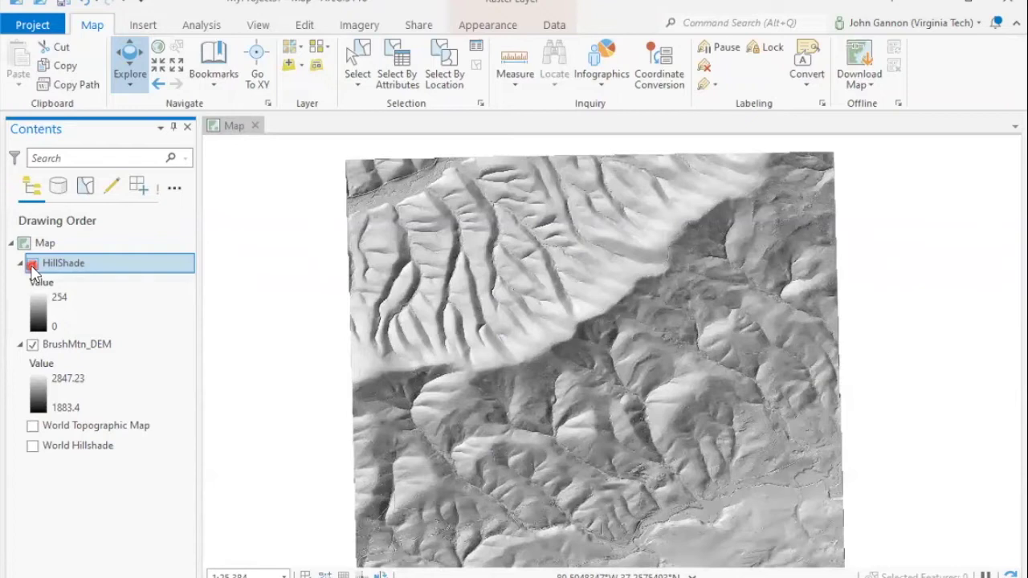
click(33, 265)
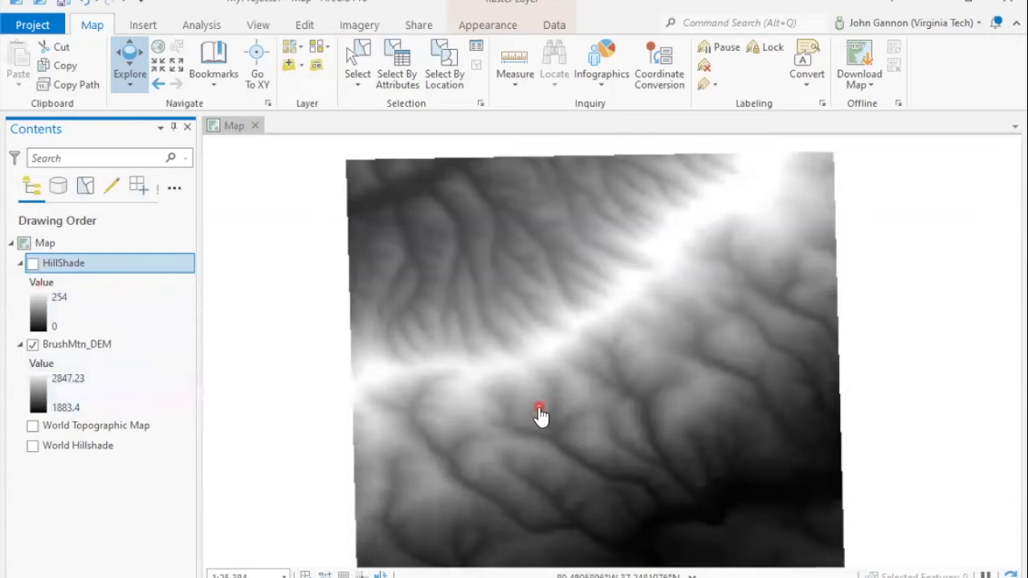
click(719, 22)
text(slope)
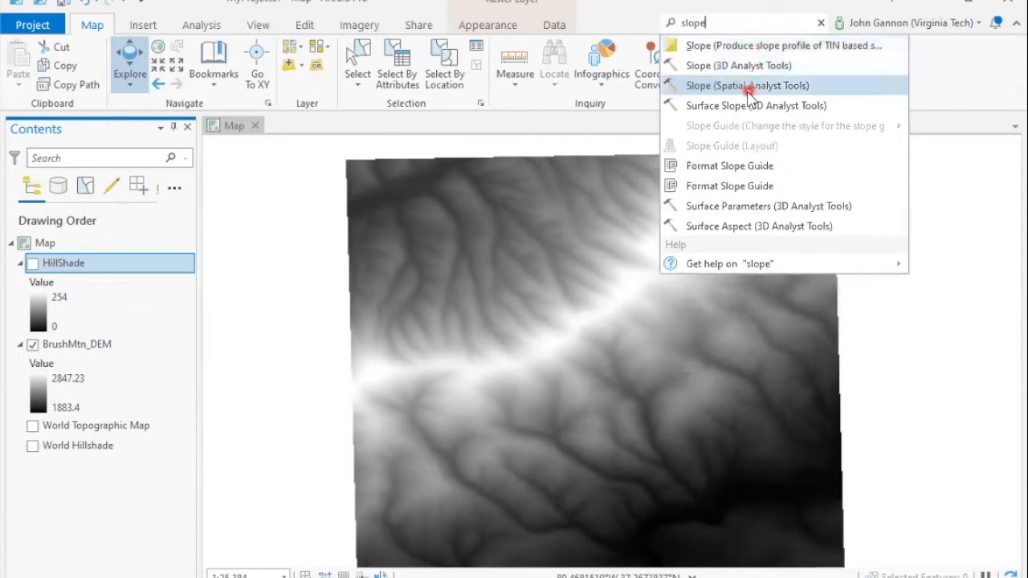
click(720, 86)
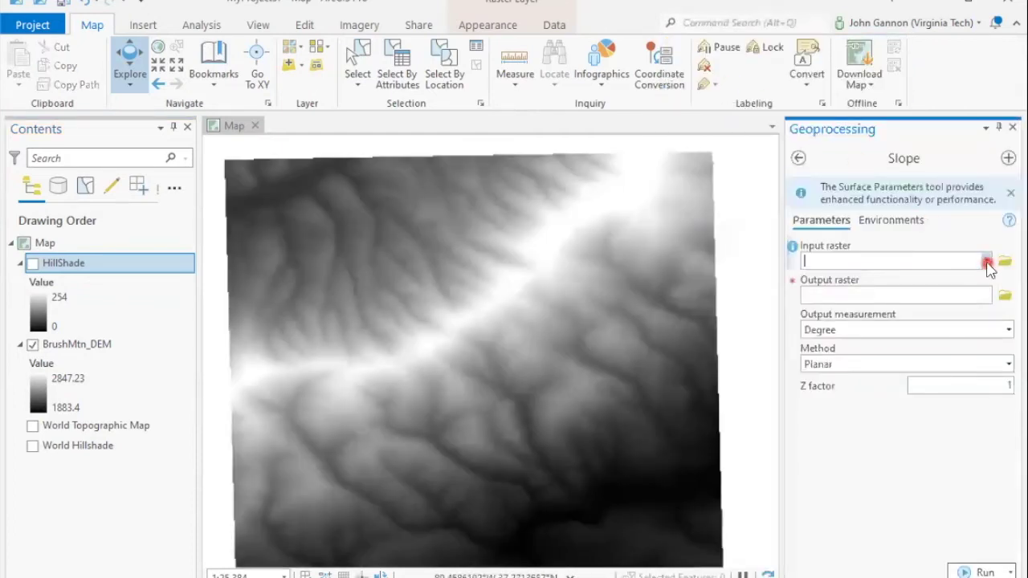
click(985, 263)
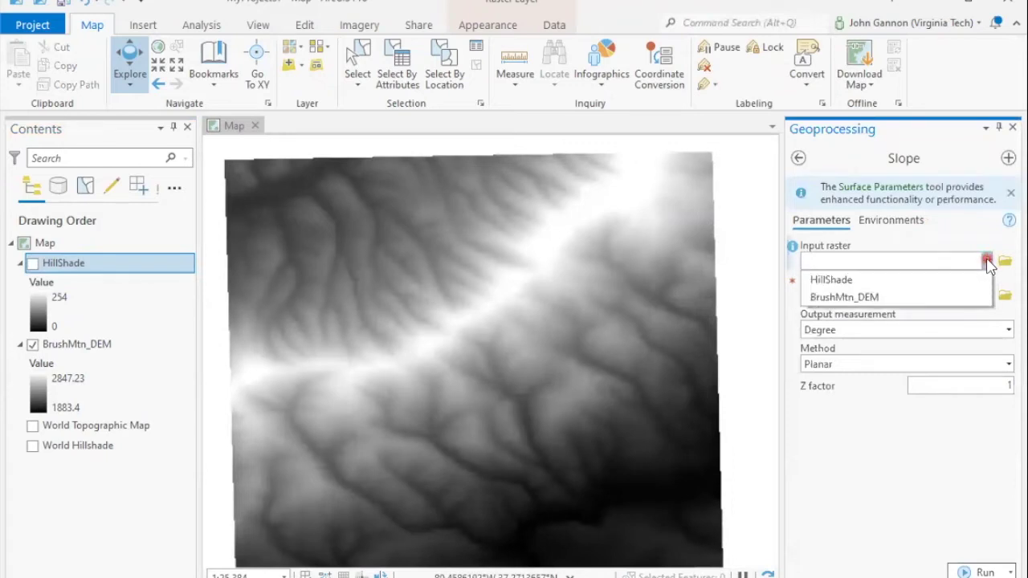
click(887, 298)
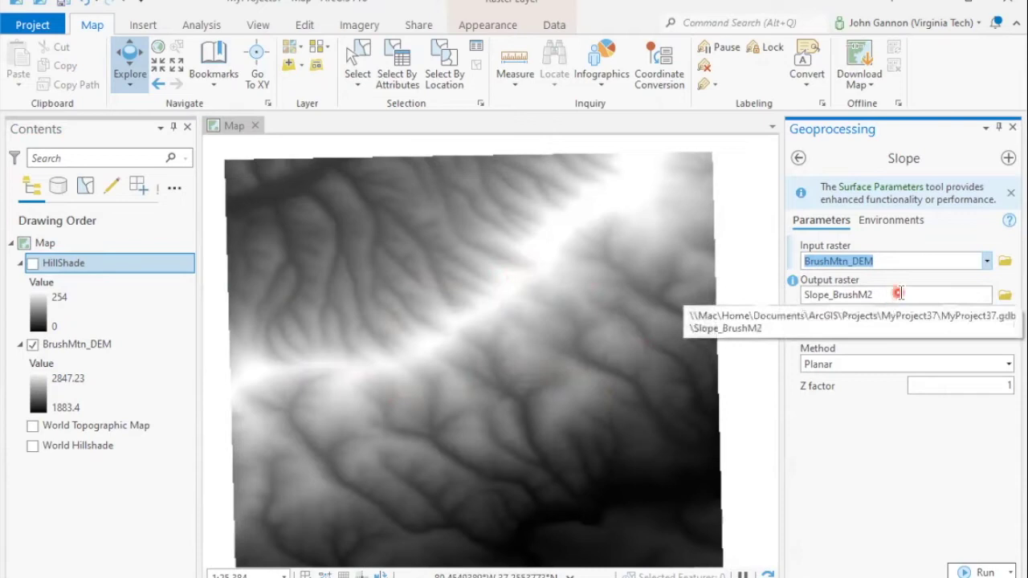
Set the output measurement to Percent rise and name the output raster Slope_Per.
click(910, 291)
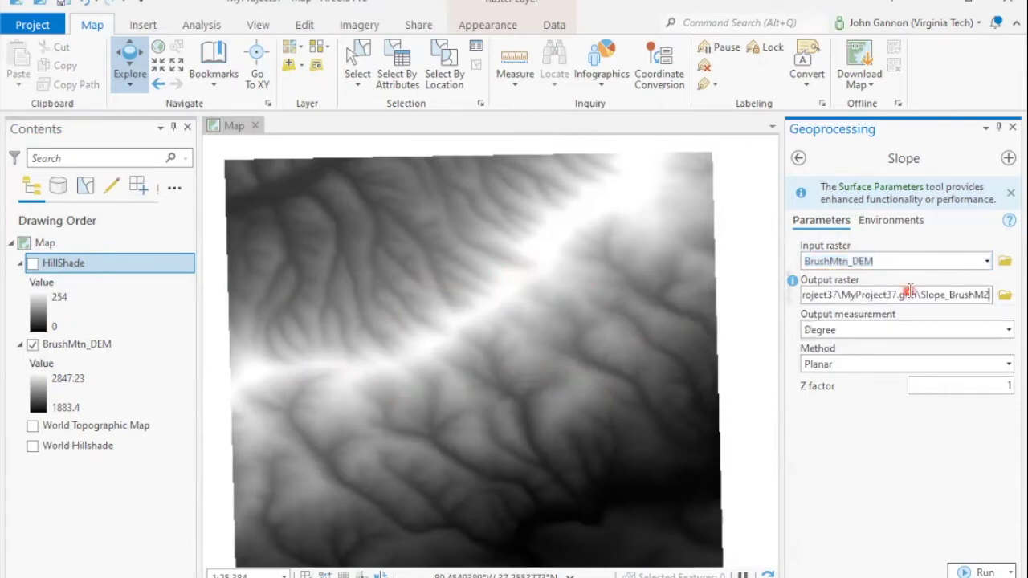
key(BackSpace)
key(BackSpace)
key(BackSpace)
key(BackSpace)
key(BackSpace)
key(BackSpace)
key(BackSpace)
key(BackSpace)
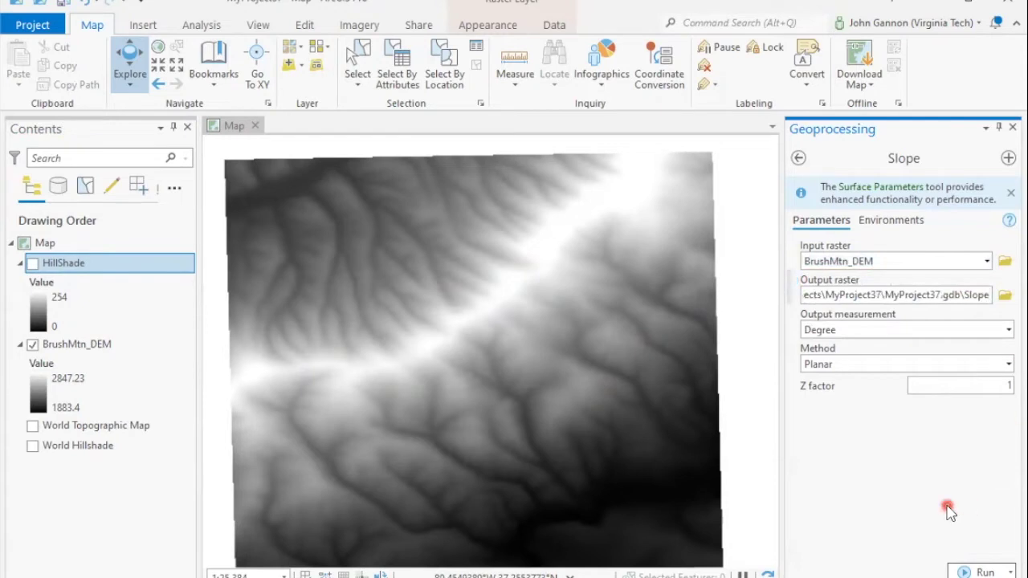
key(Tab)
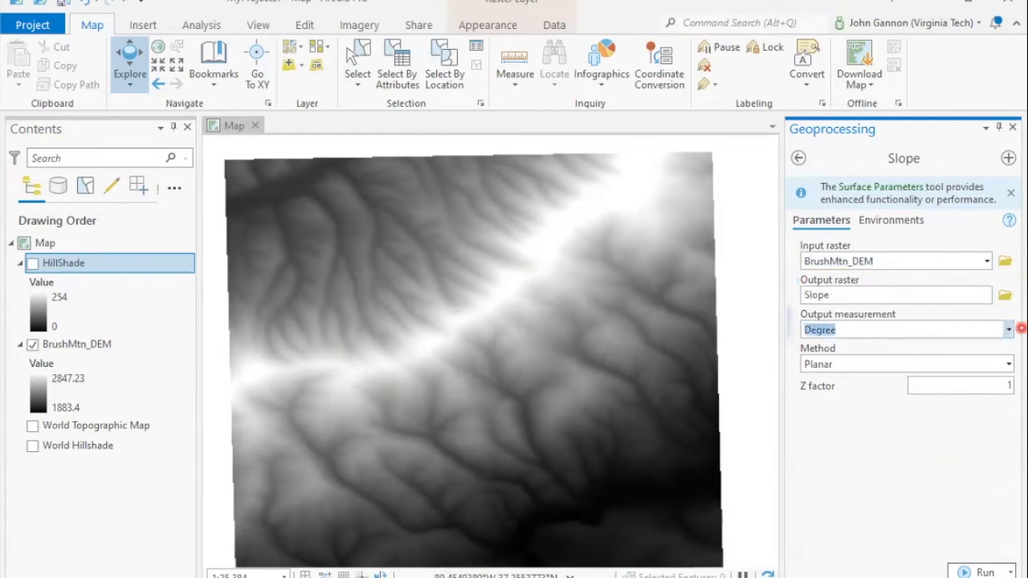
click(1009, 330)
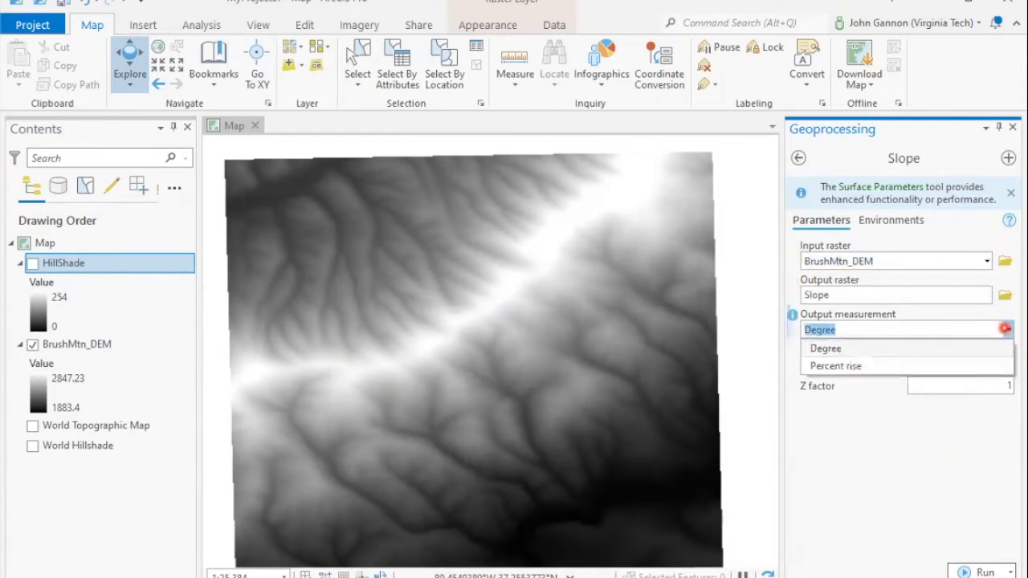
click(858, 348)
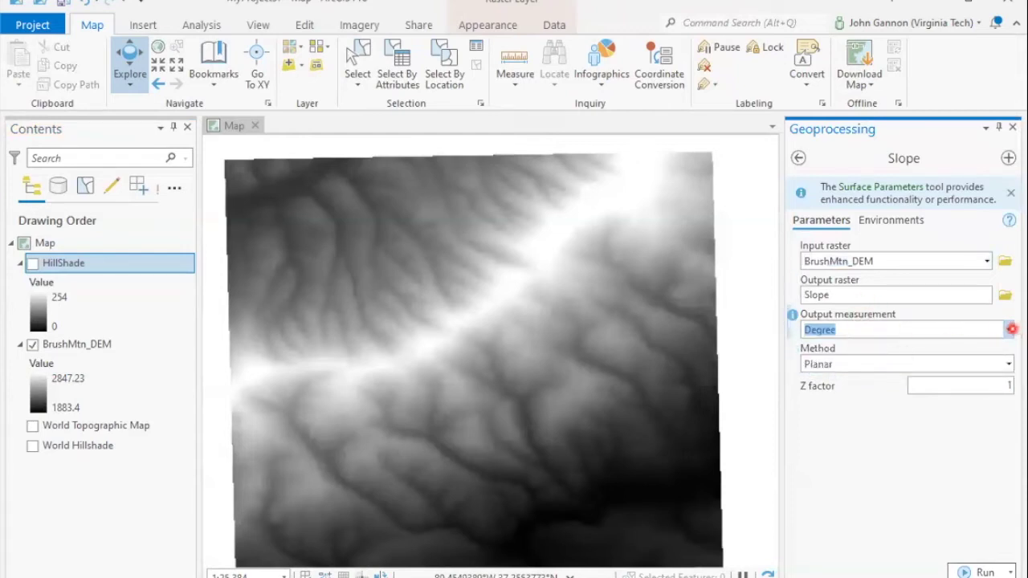
click(987, 329)
click(844, 367)
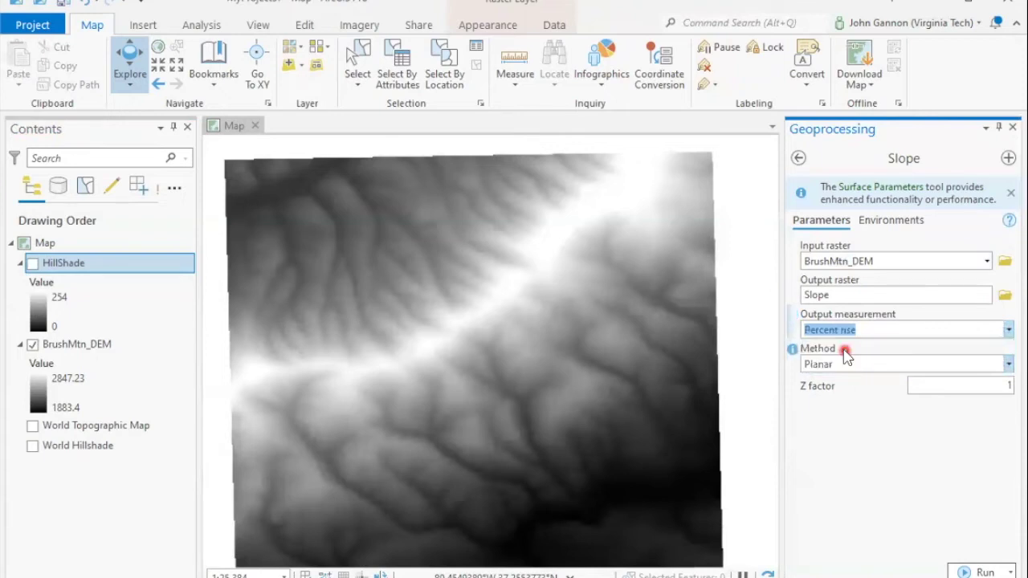
click(854, 295)
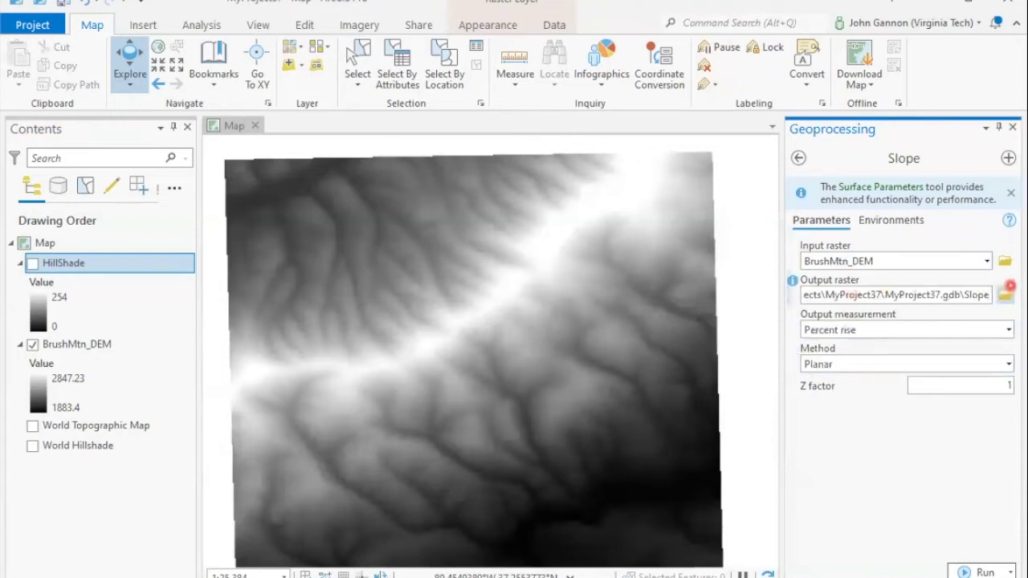
click(984, 294)
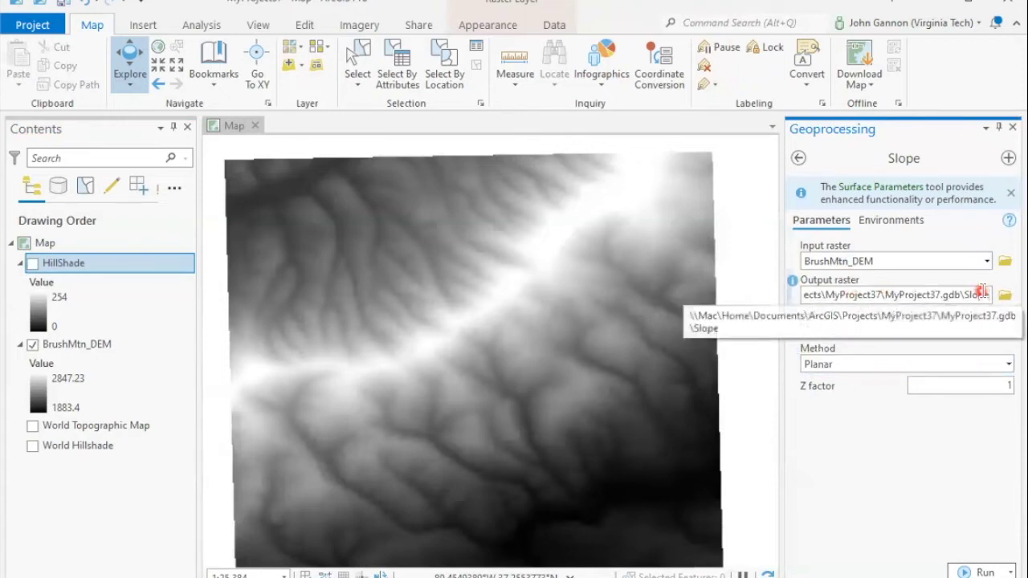
text(_Per)
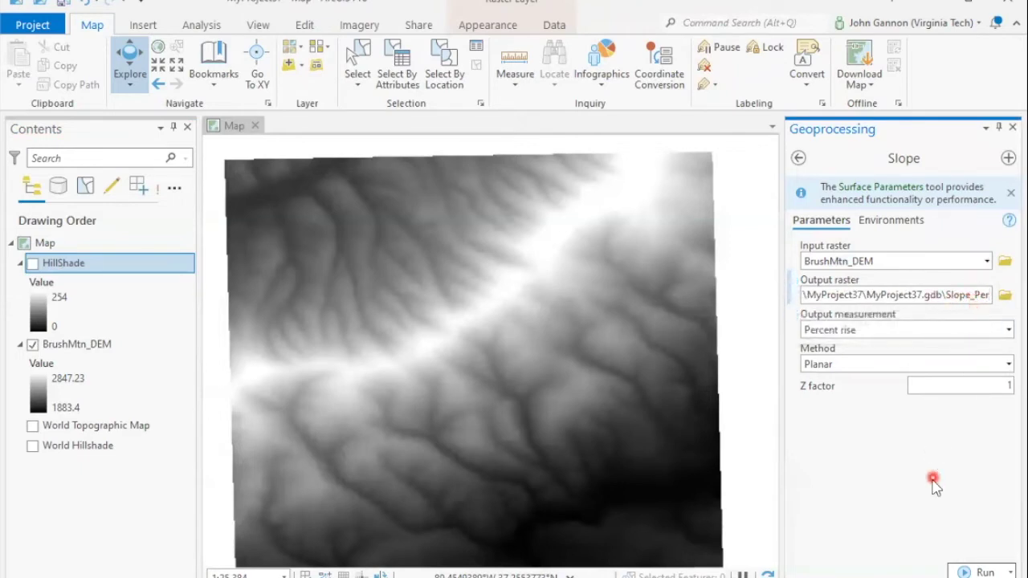
Run the Slope tool so the Slope_Per percent-rise layer is added to the map.
click(980, 572)
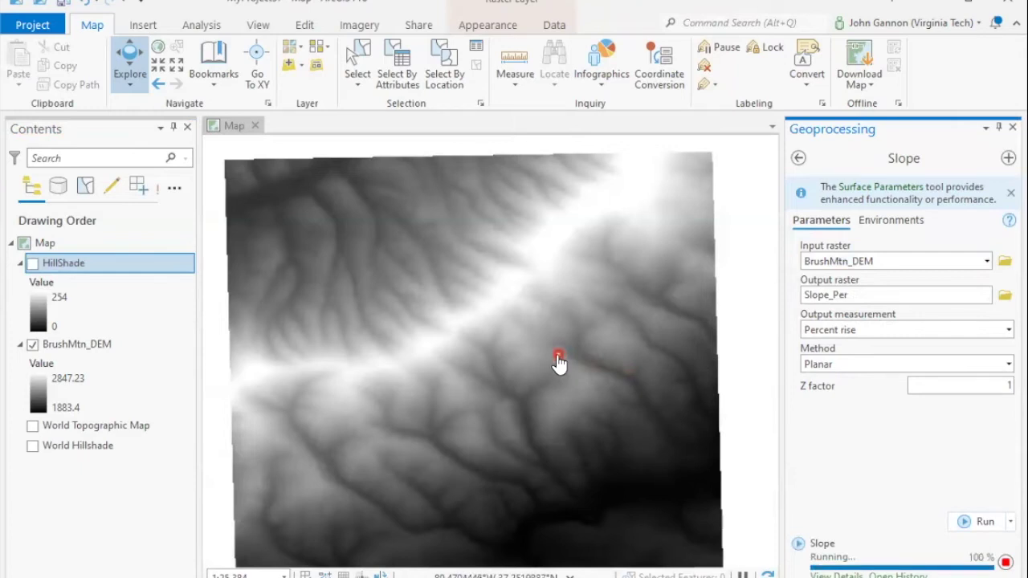
scroll(560, 356, up, 1)
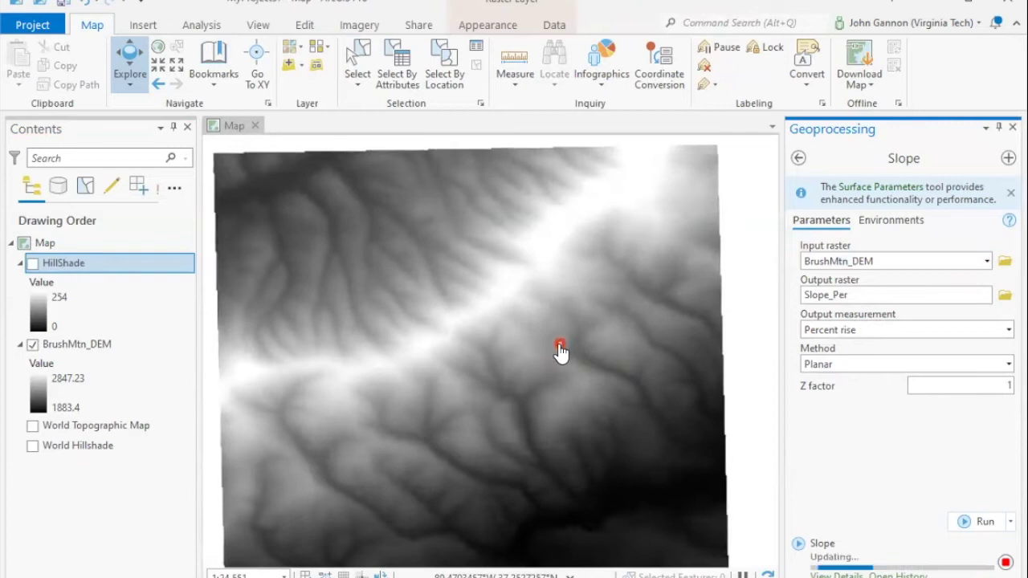
scroll(560, 353, down, 1)
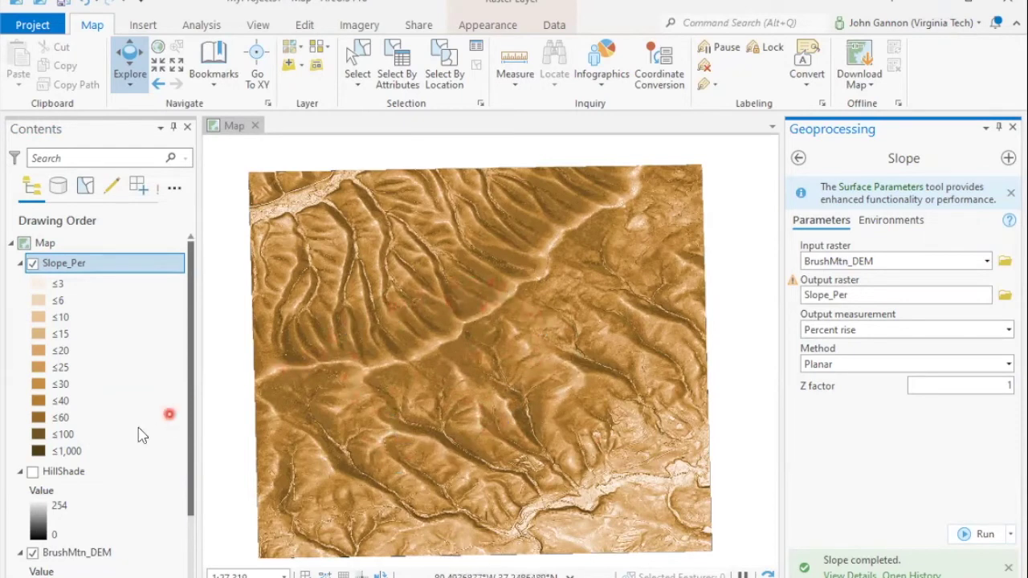
Turn on HillShade and Slope_Per, turn off BrushMtn_DEM, and close the Geoprocessing pane.
click(32, 472)
click(32, 263)
click(32, 472)
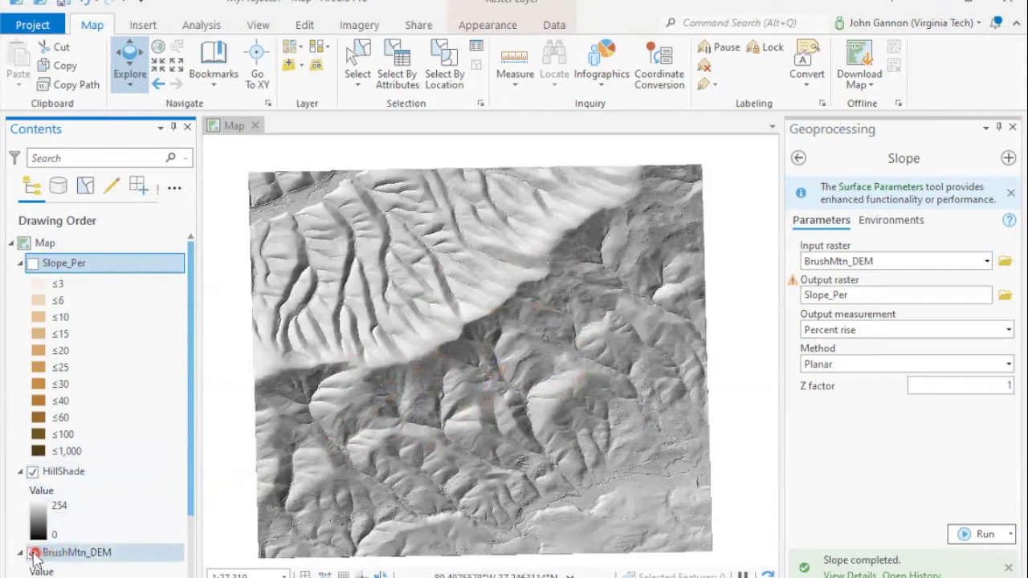
click(32, 552)
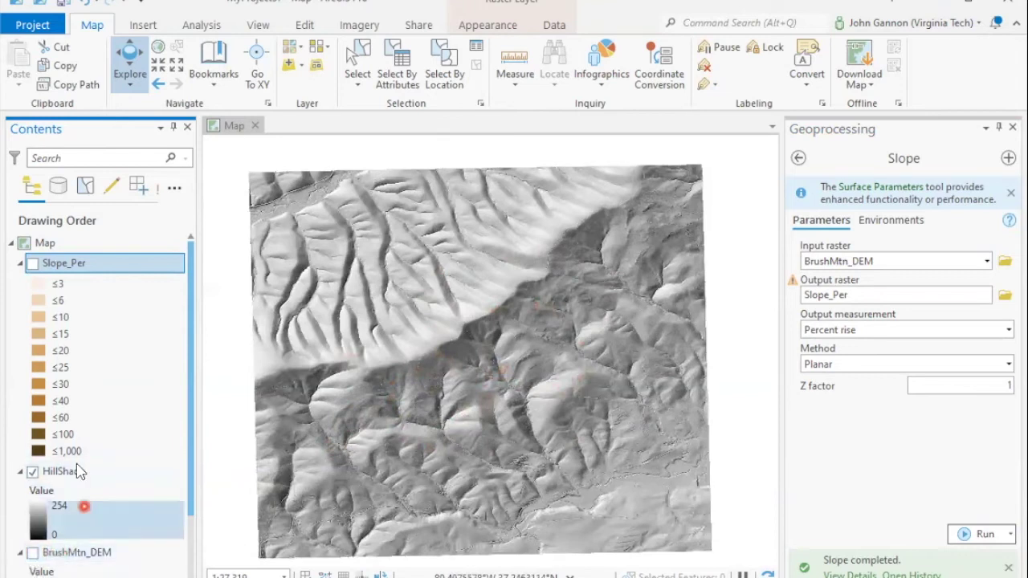
click(33, 263)
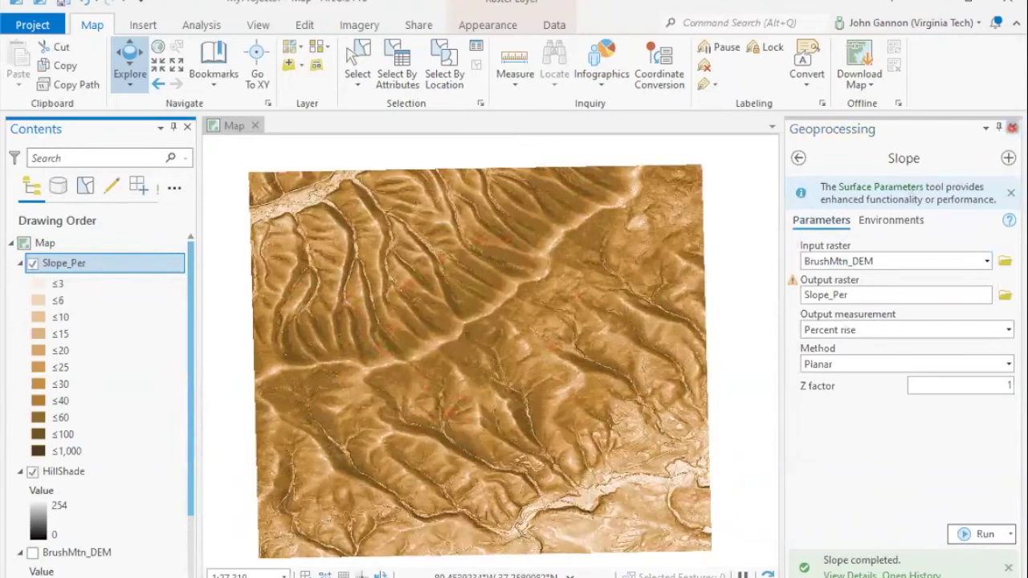
click(1012, 127)
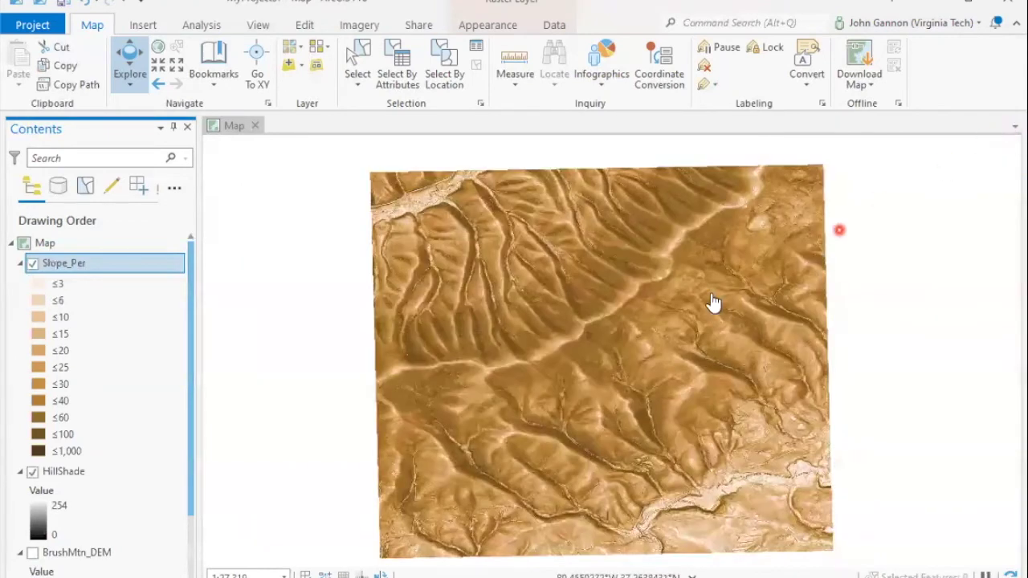
In Slope_Per's Symbology, format the colour scheme so its first colour stop is 30% transparent.
right_click(58, 269)
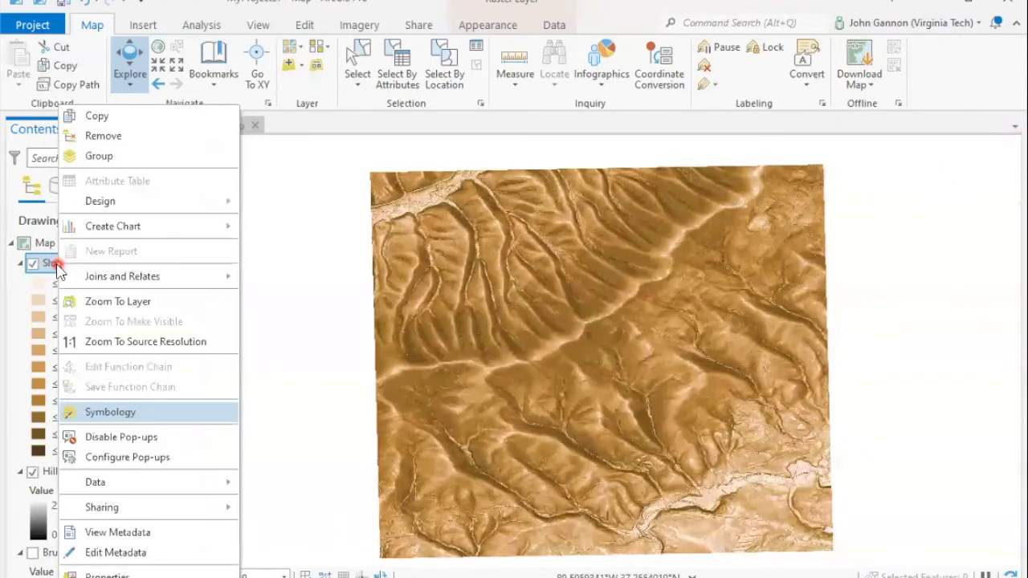
click(102, 413)
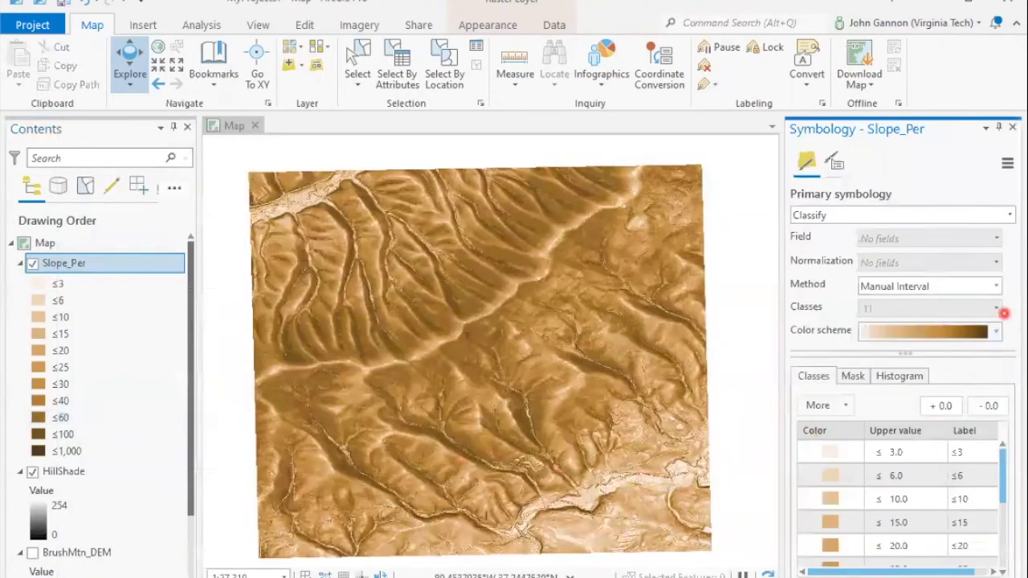
click(996, 331)
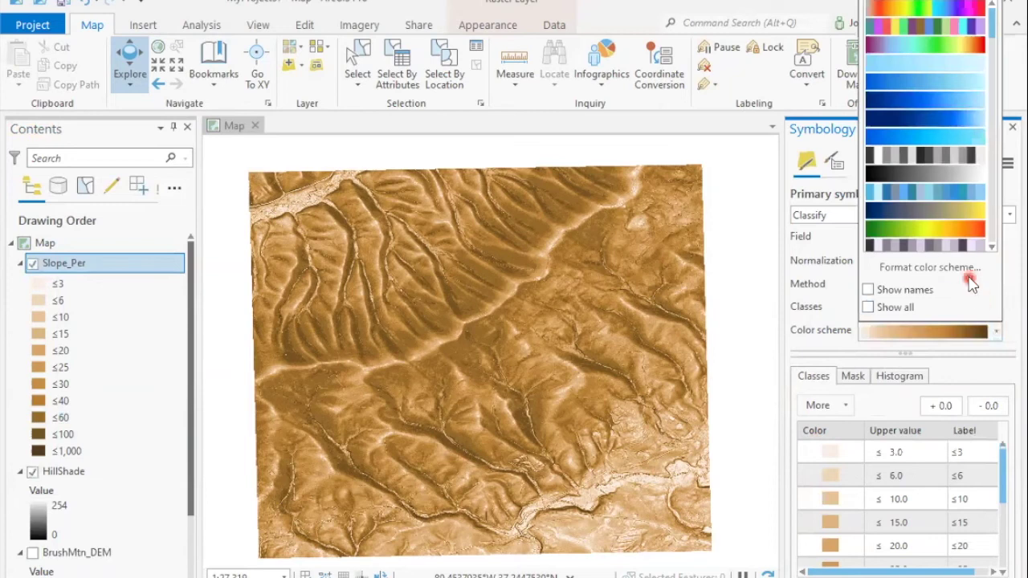
click(967, 269)
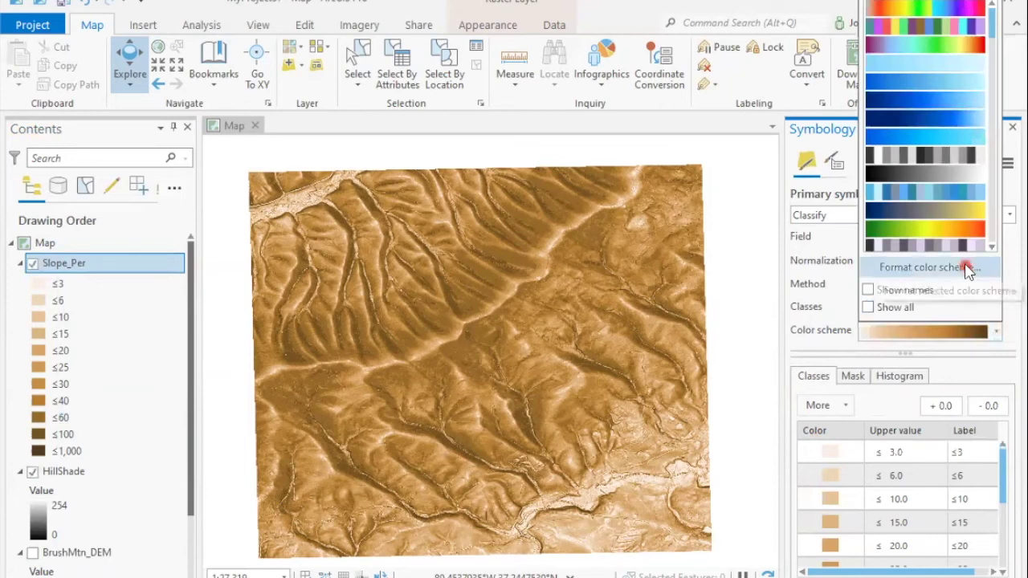
click(910, 270)
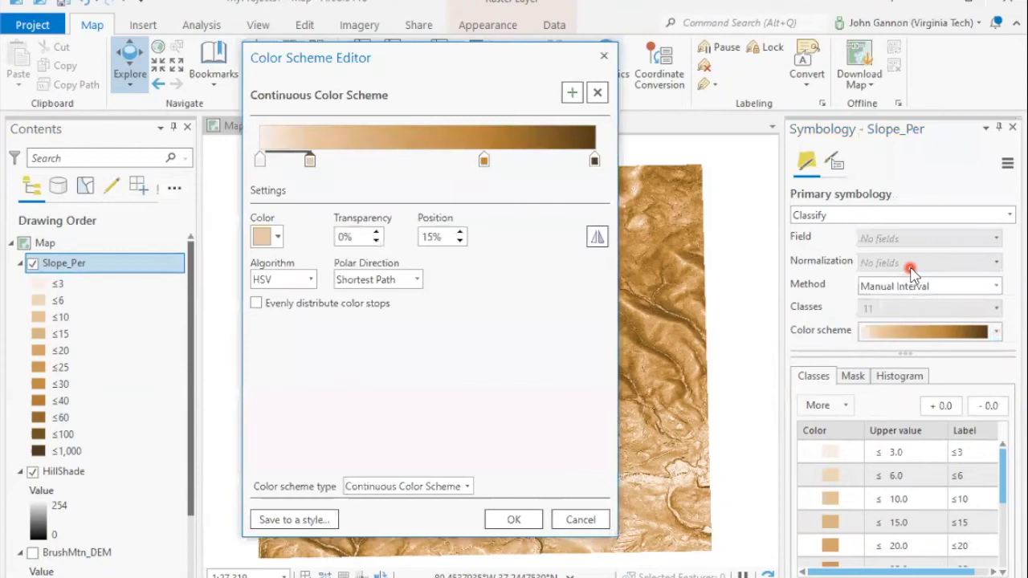
click(376, 233)
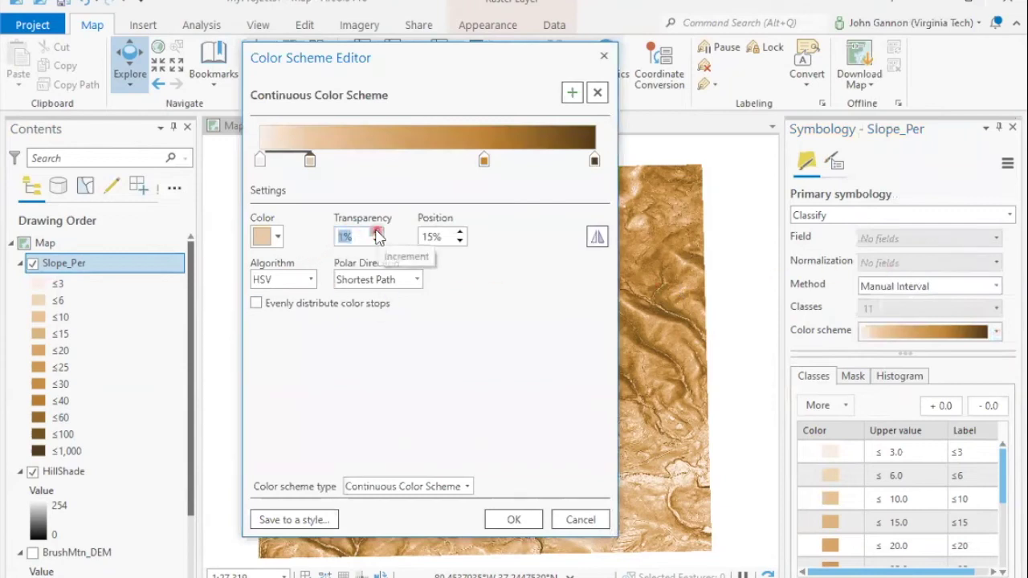
click(376, 233)
click(377, 232)
click(377, 232)
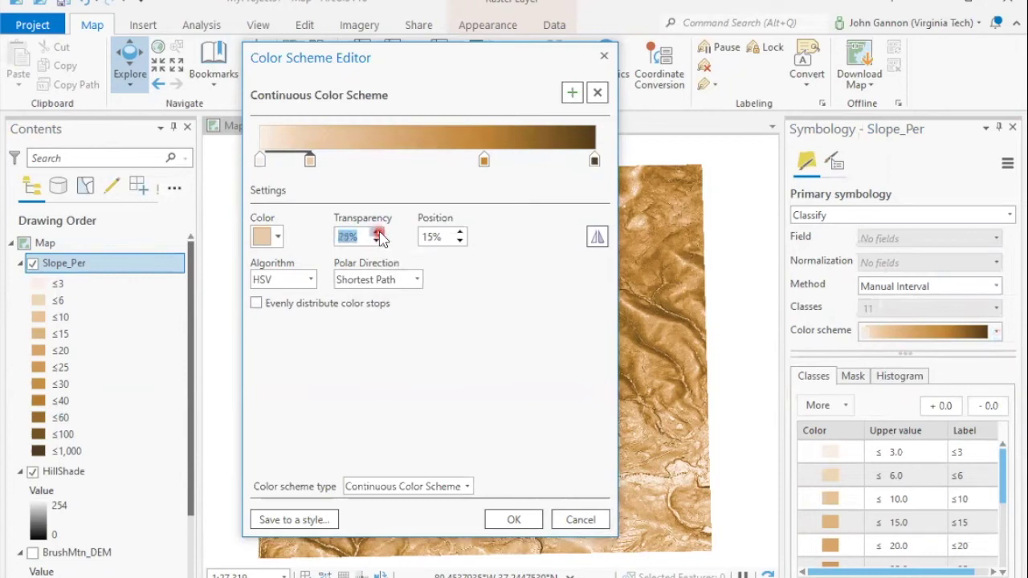
click(516, 520)
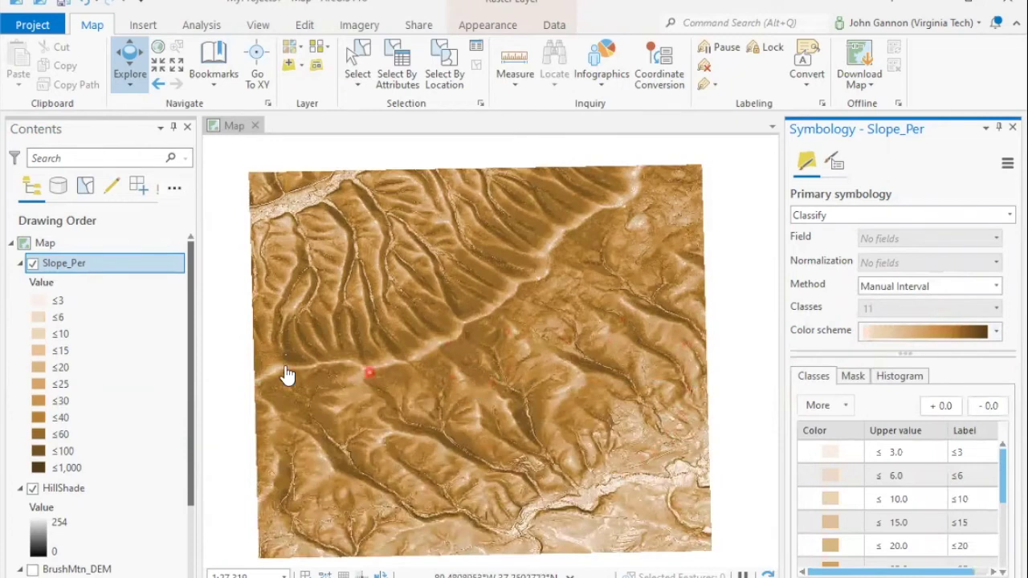
Toggle the hillshade off and on, then make the 15% colour stop 70% transparent.
click(32, 489)
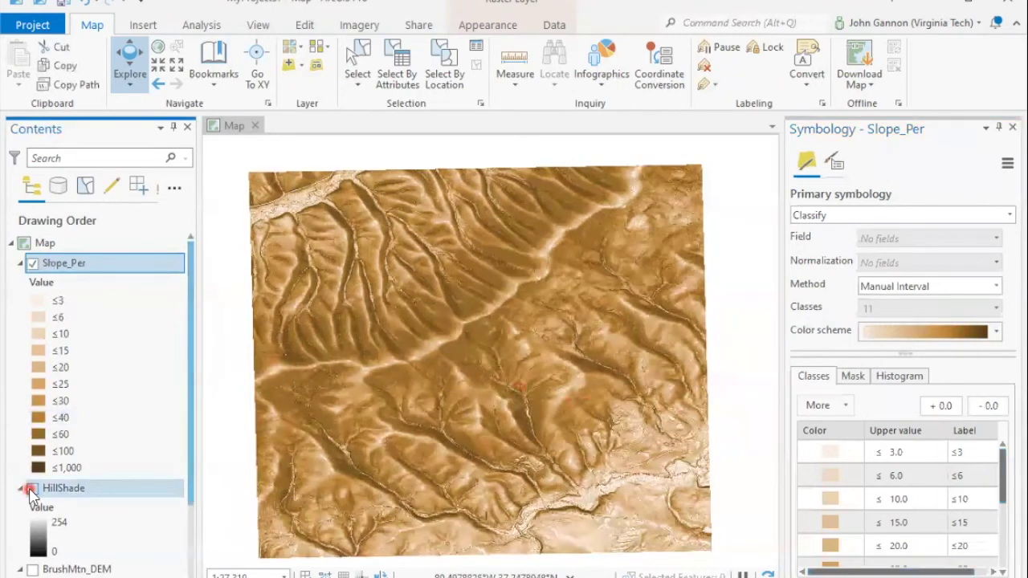
click(31, 489)
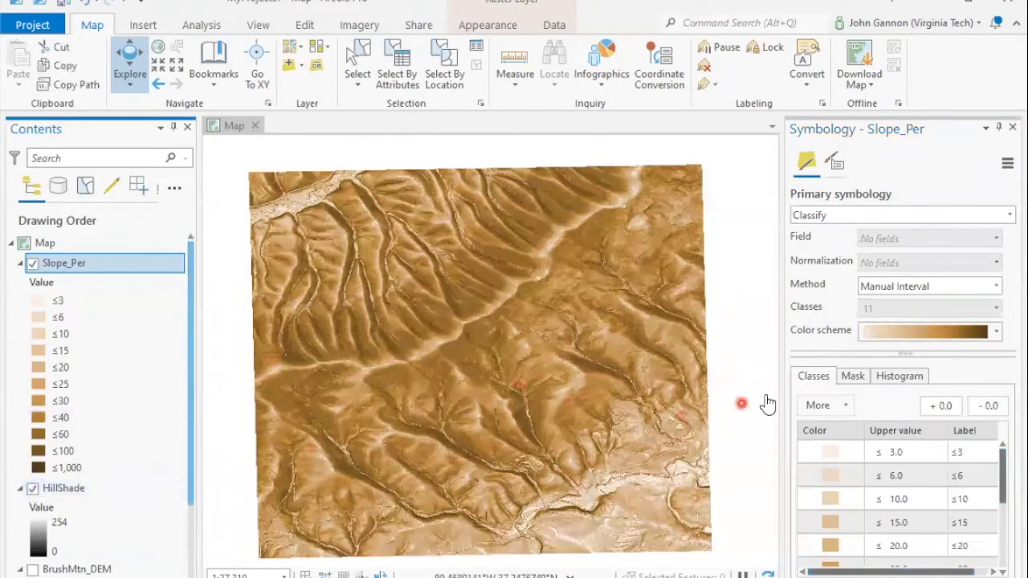
click(996, 332)
click(884, 266)
click(346, 234)
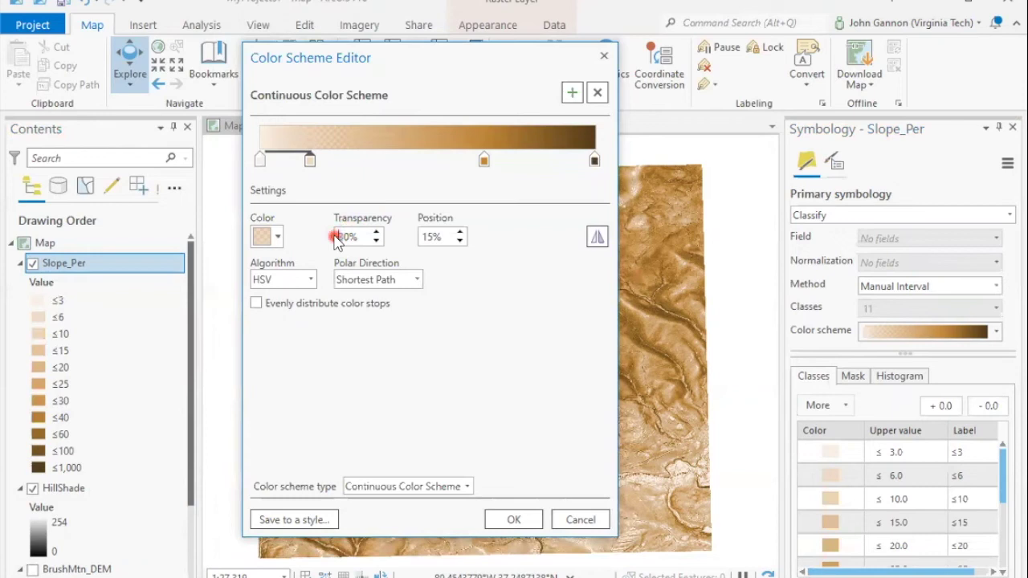
click(376, 233)
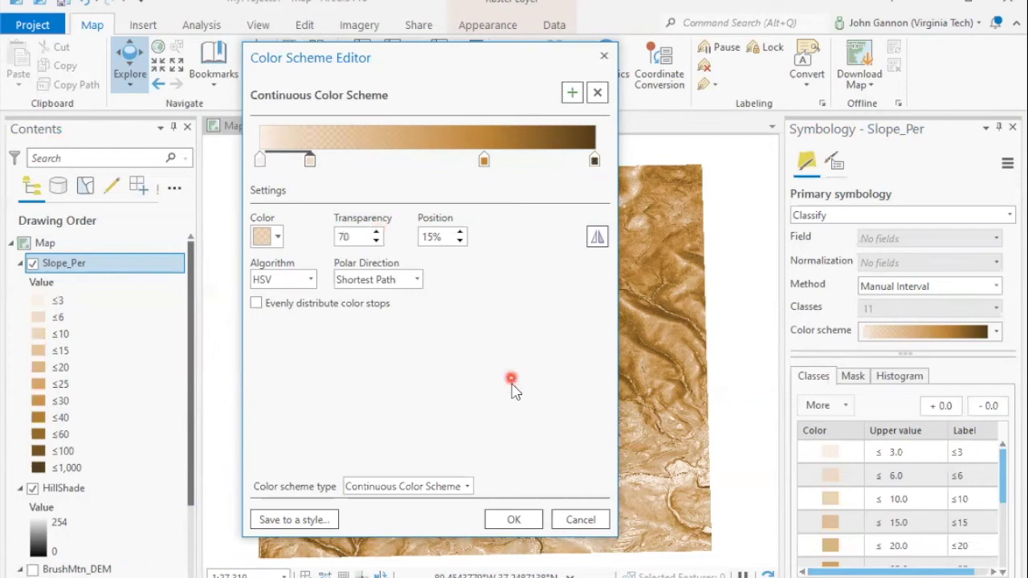
click(523, 518)
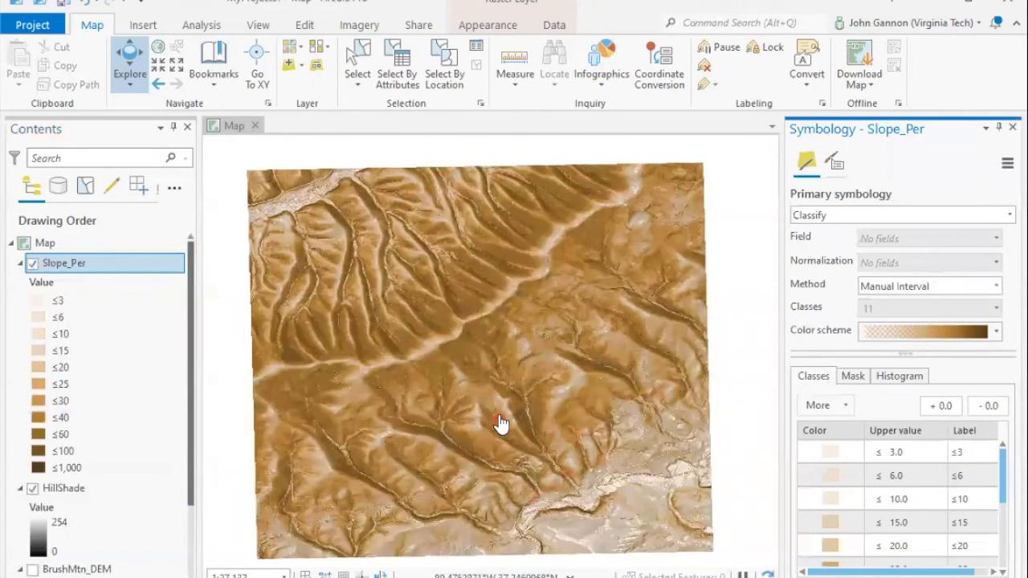
Zoom and pan around the map to inspect the hillshade showing through Slope_Per.
scroll(500, 423, up, 4)
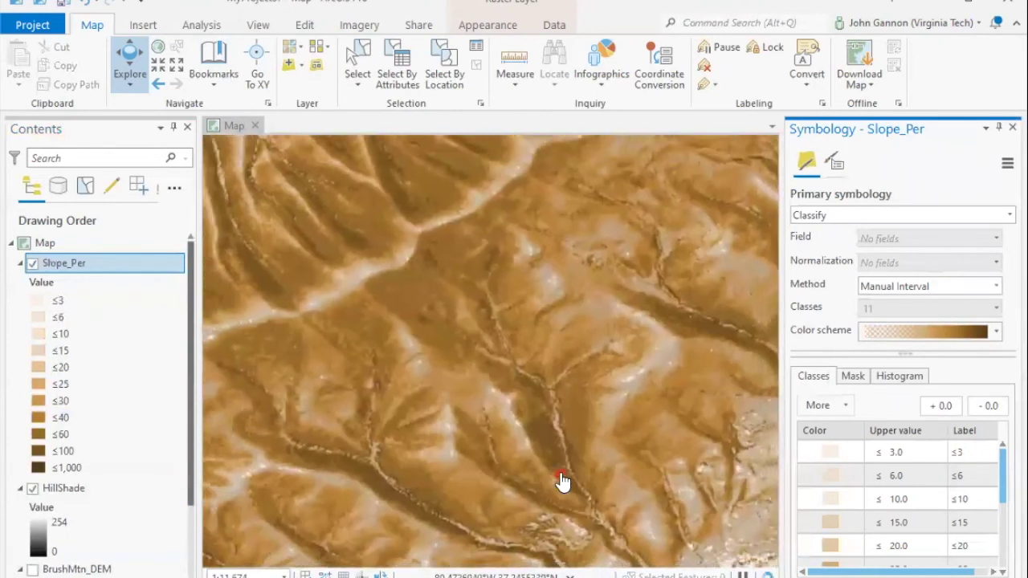
scroll(563, 481, down, 3)
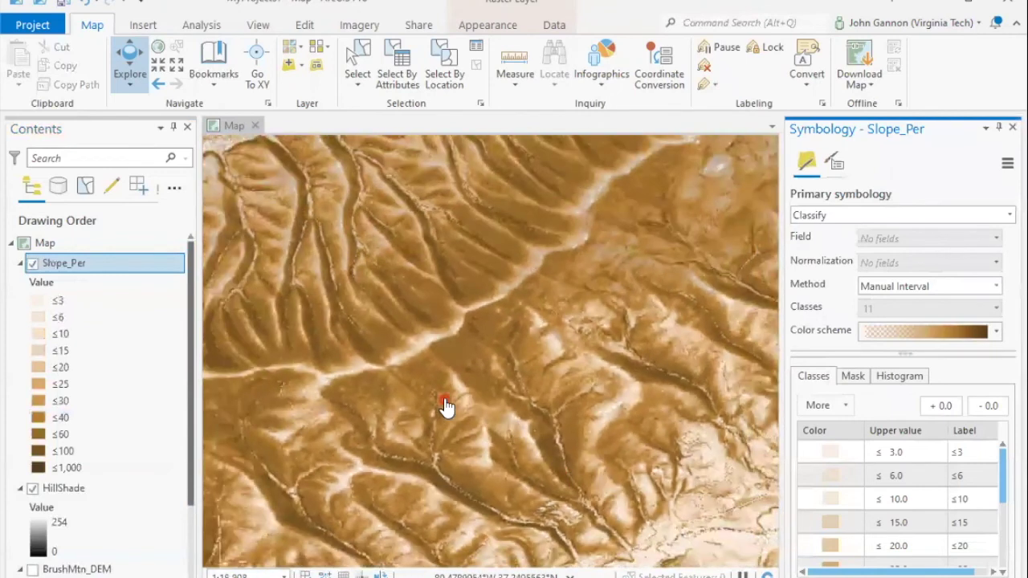
drag(368, 463, 464, 395)
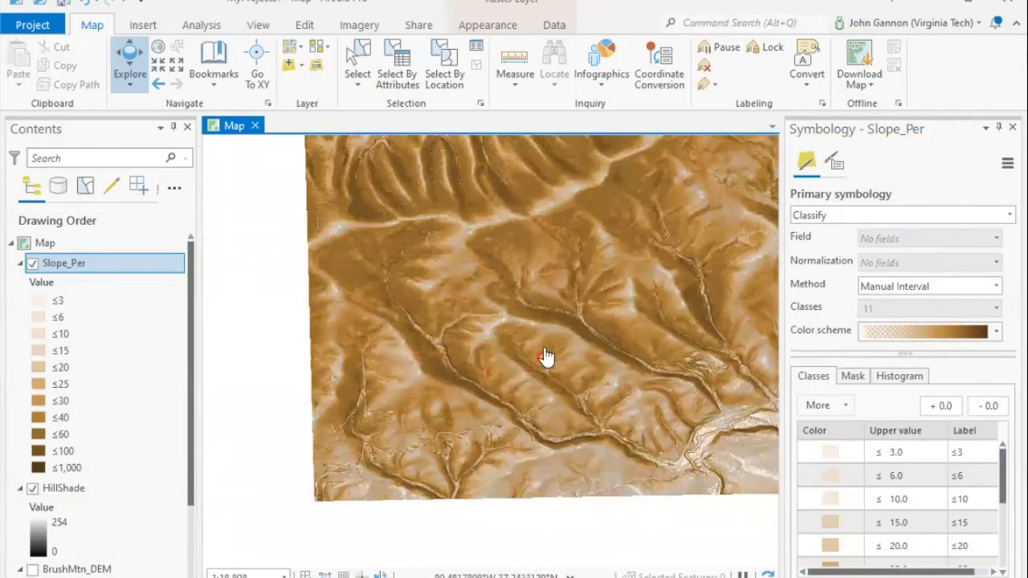
scroll(494, 368, up, 2)
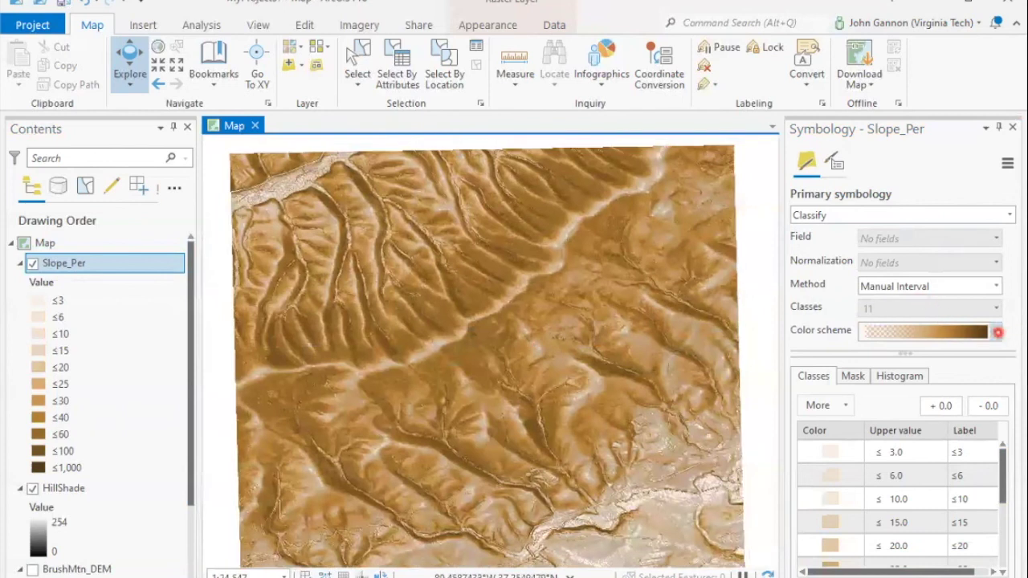
Recolour Slope_Per with a blue-to-yellow ramp, then switch to a green-to-red ramp.
click(997, 332)
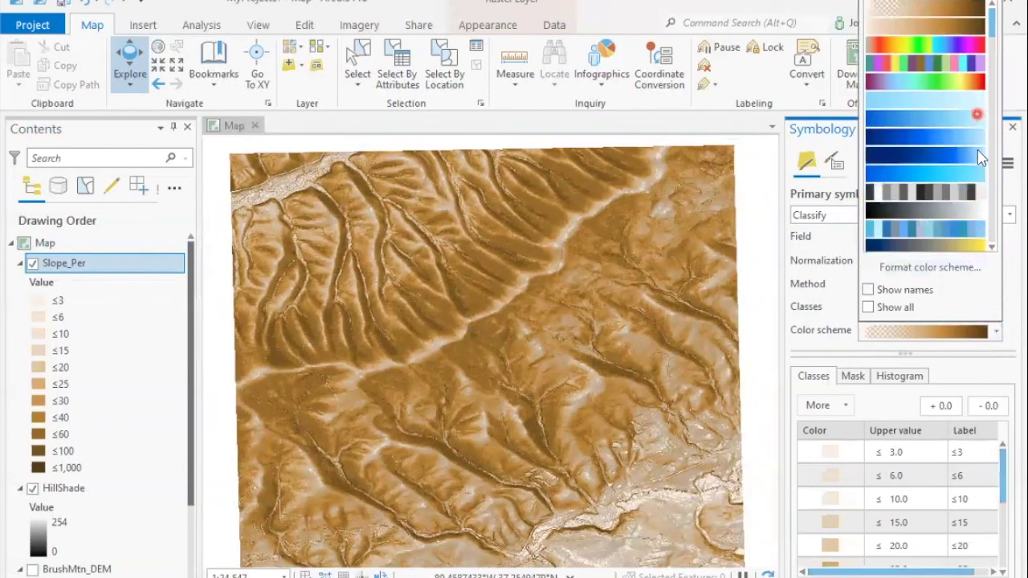
click(973, 243)
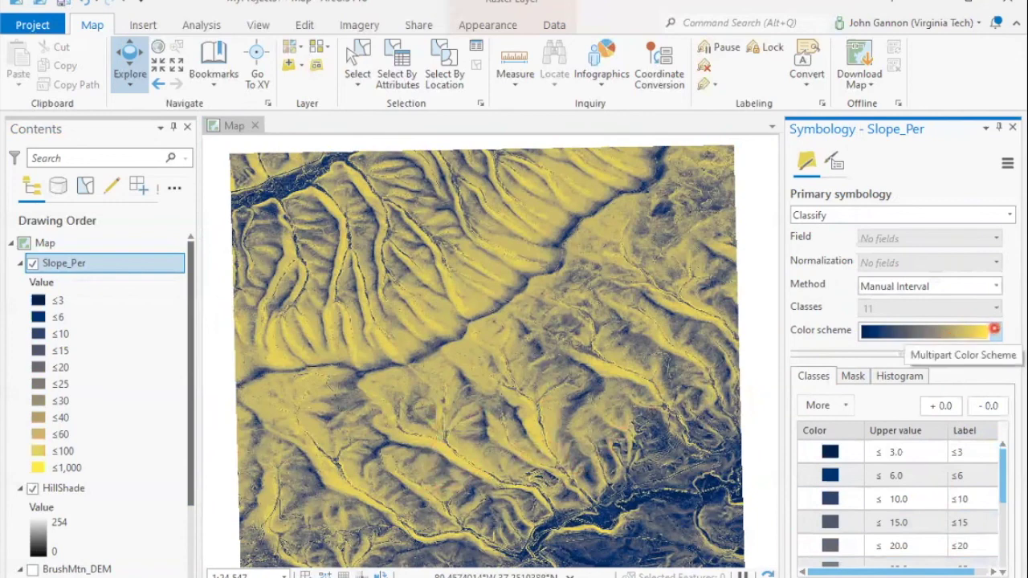
click(994, 330)
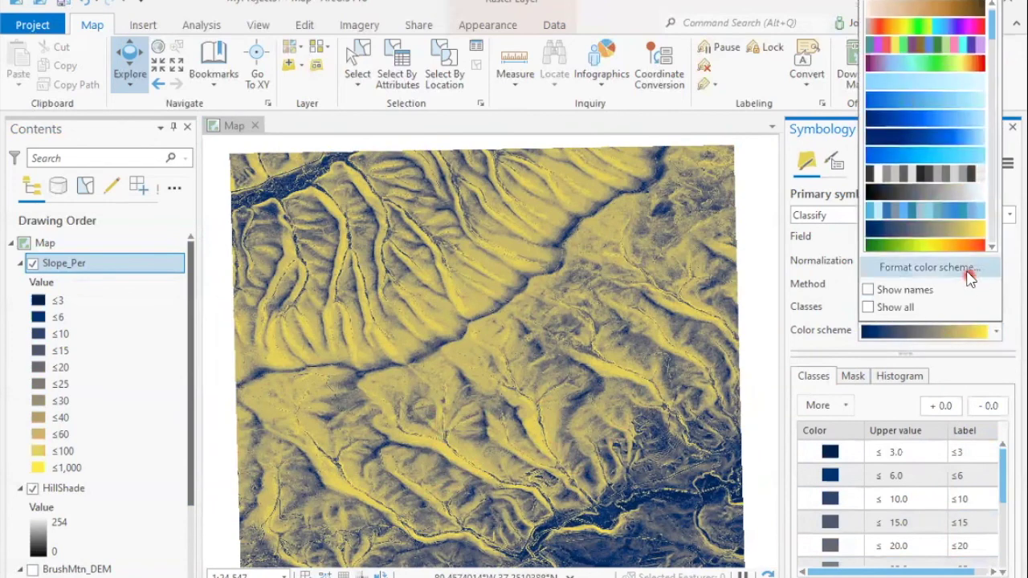
click(964, 250)
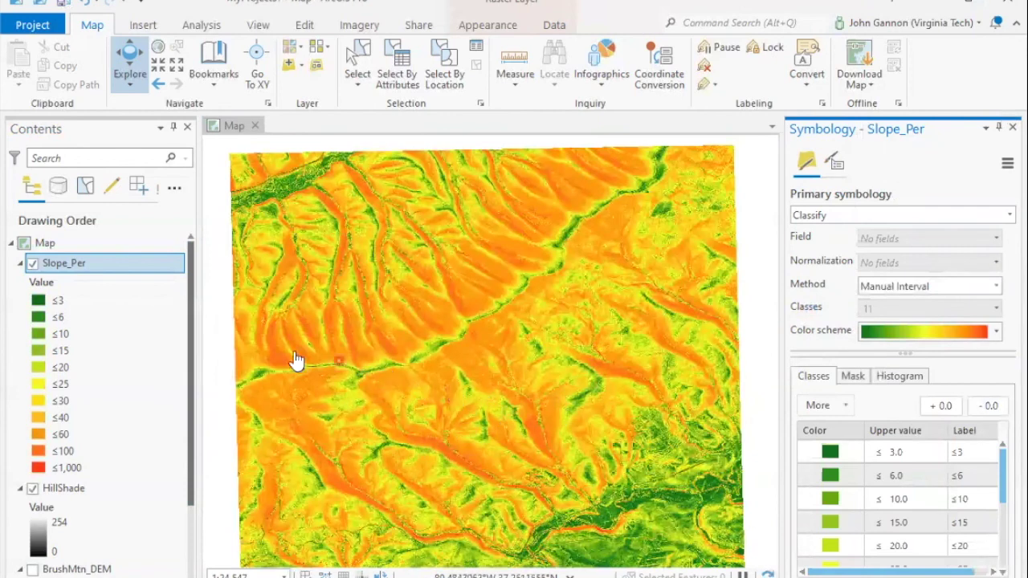
Select Slope_Per in Contents and hide it so only the hillshade shows.
click(103, 300)
click(49, 262)
click(33, 264)
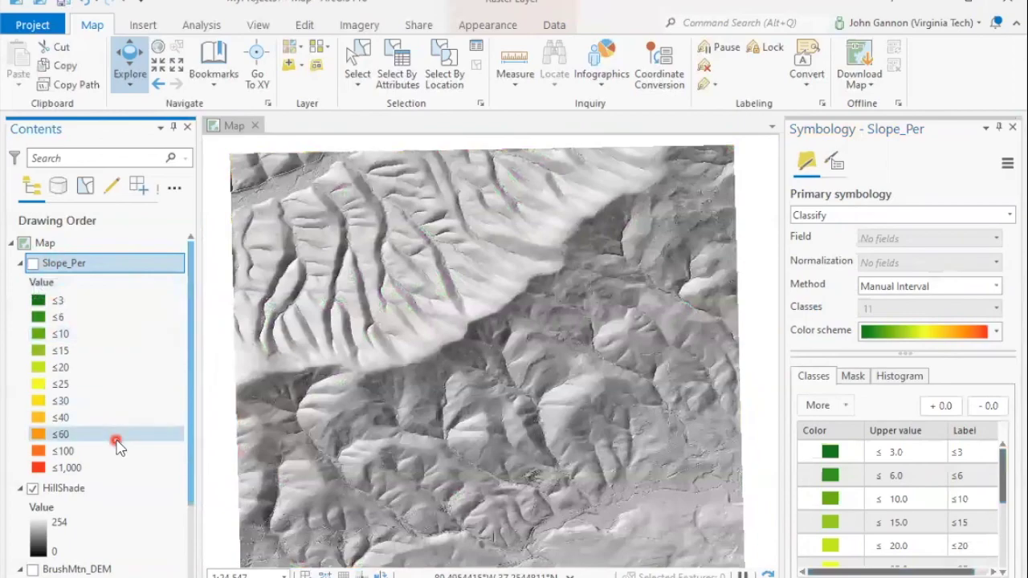